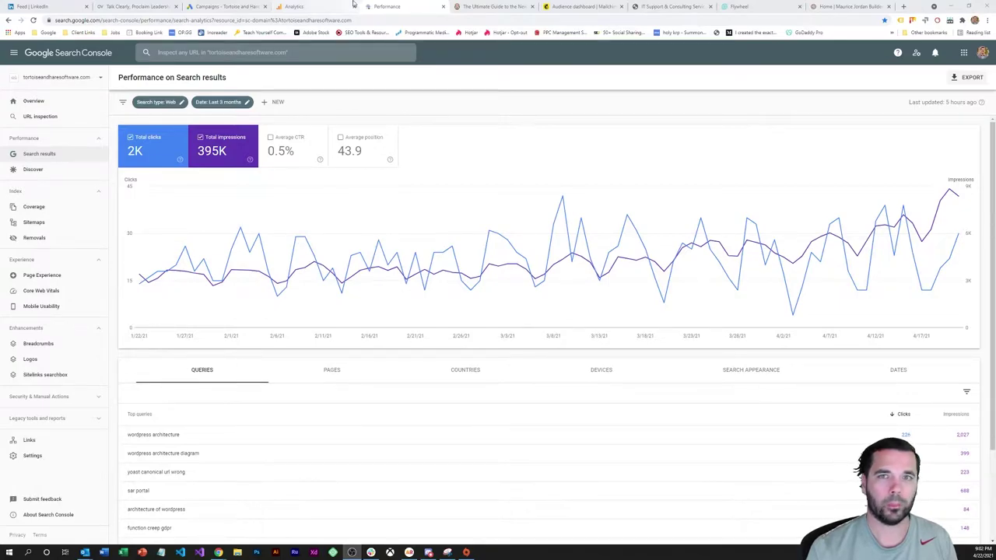
# Switch to Google Analytics and open the Acquisition Channels report, drilled down to the Social channel.
pyautogui.click(311, 6)
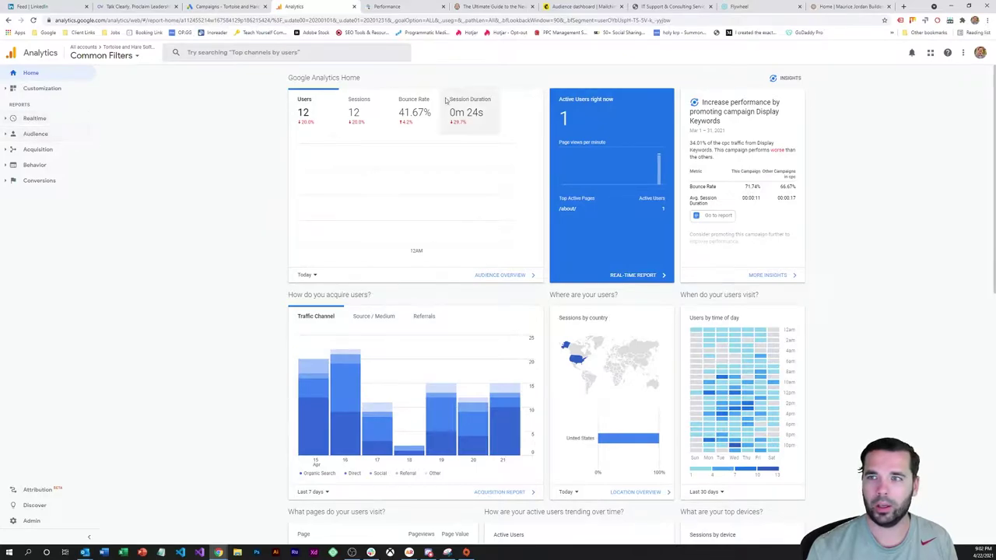
pyautogui.click(35, 133)
pyautogui.click(33, 139)
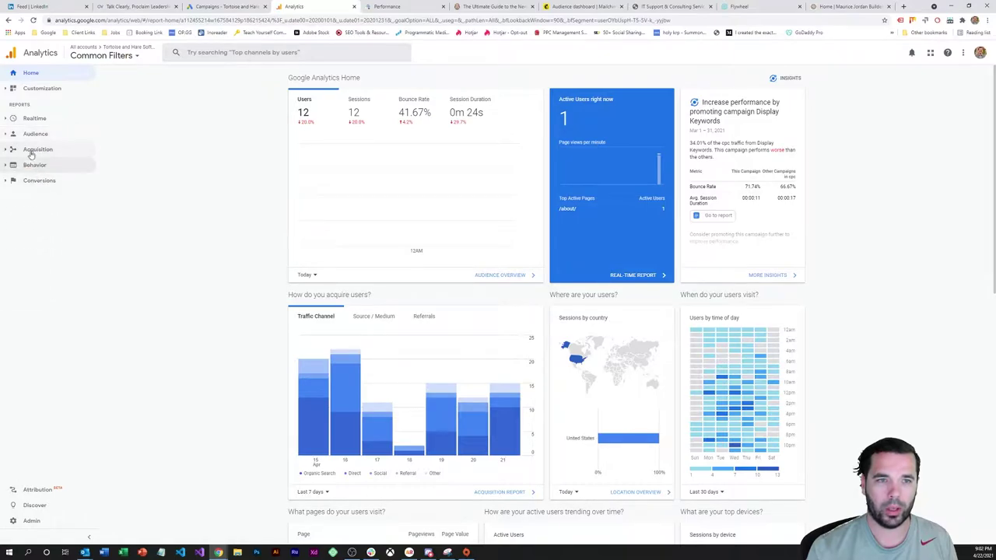
pyautogui.click(30, 151)
pyautogui.click(42, 176)
pyautogui.click(48, 189)
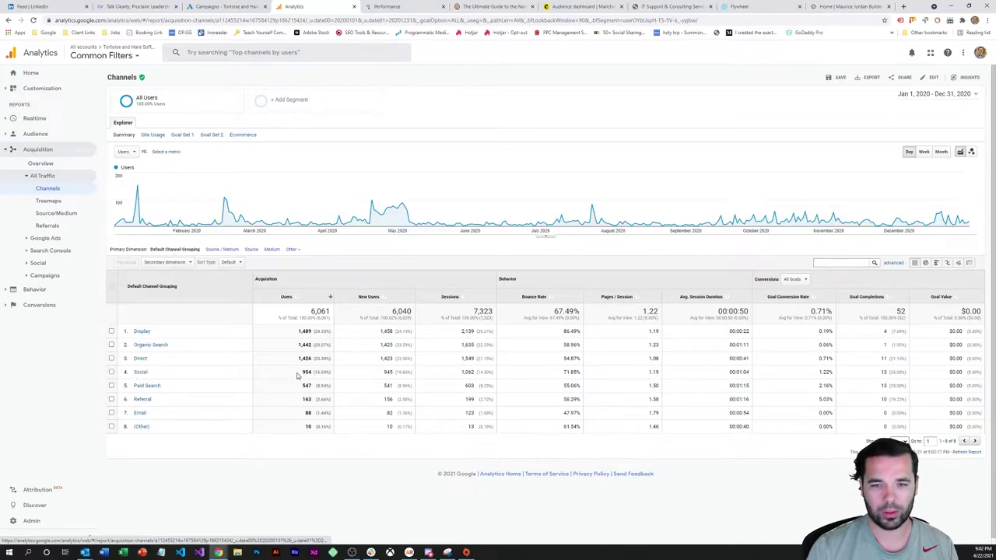
pyautogui.click(141, 373)
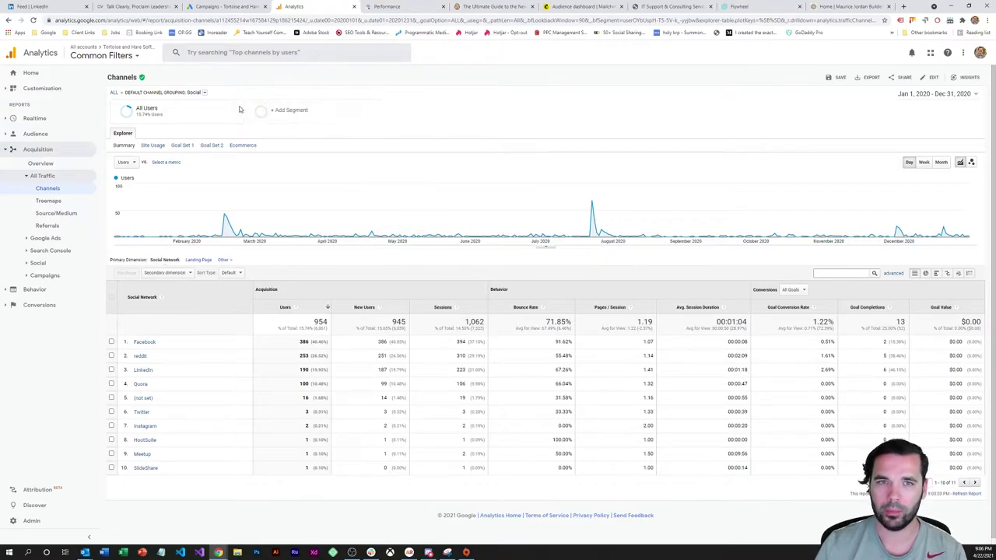
# Replace the All Users segment with Non-bounce Sessions in the Social channel report.
pyautogui.click(212, 108)
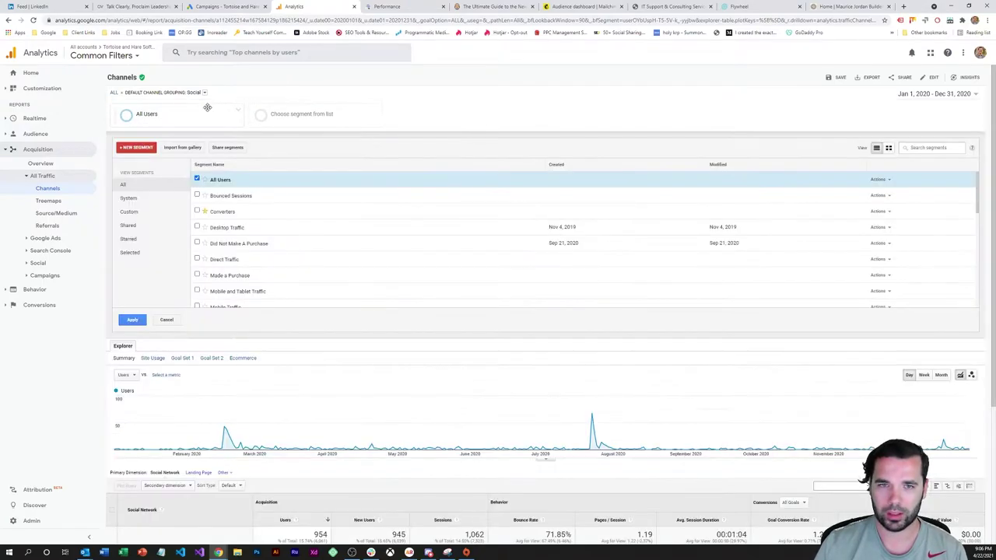
pyautogui.click(197, 178)
pyautogui.scroll(-1, 288, 195)
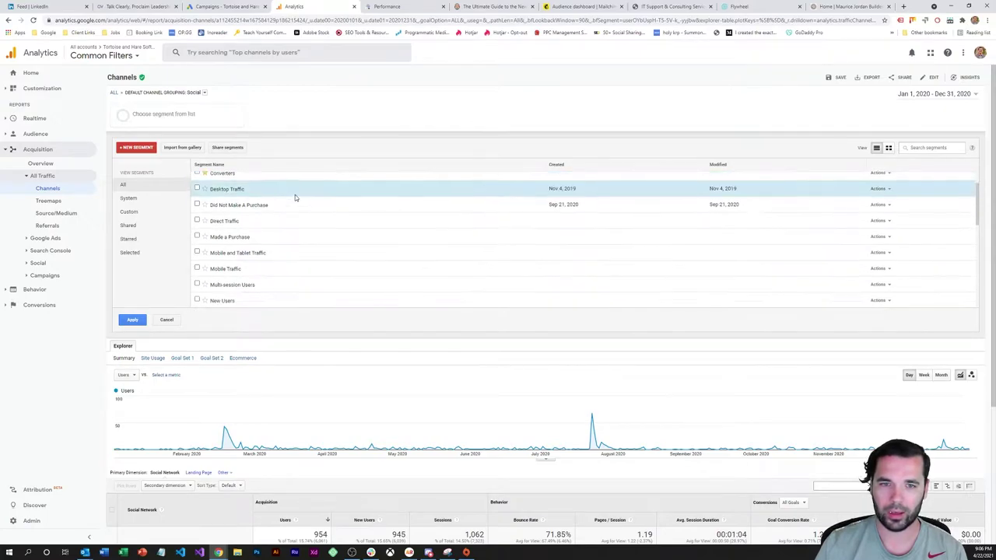
pyautogui.scroll(-5, 296, 202)
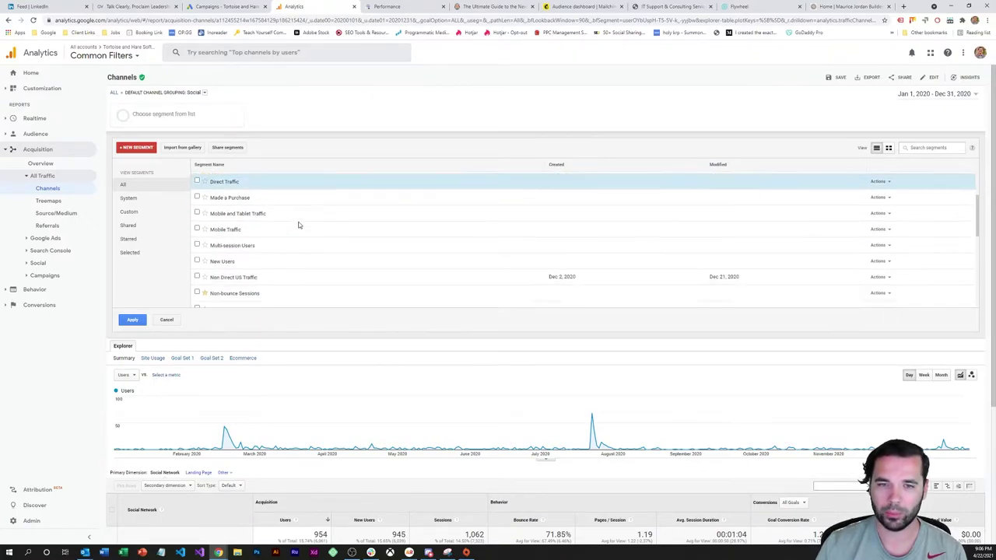
pyautogui.click(237, 215)
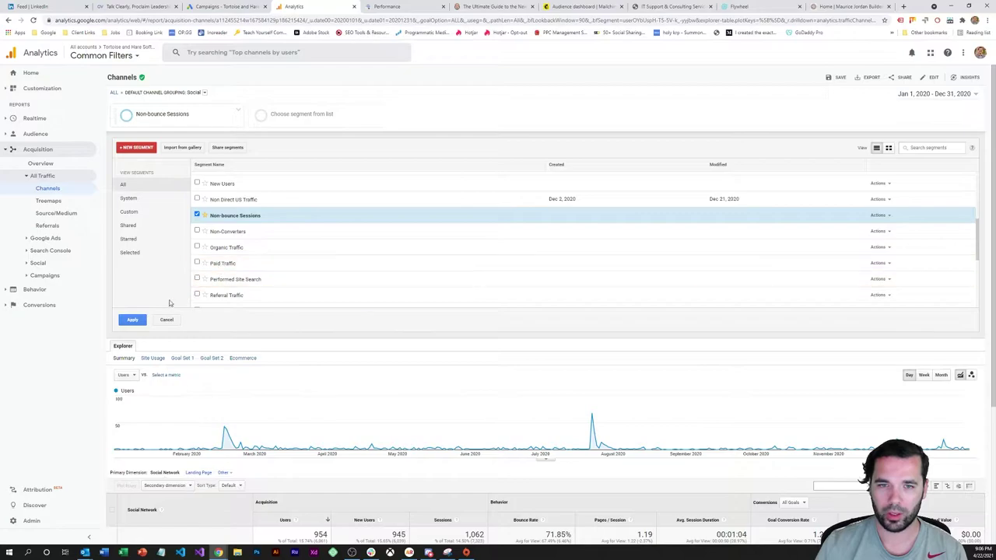
pyautogui.click(134, 320)
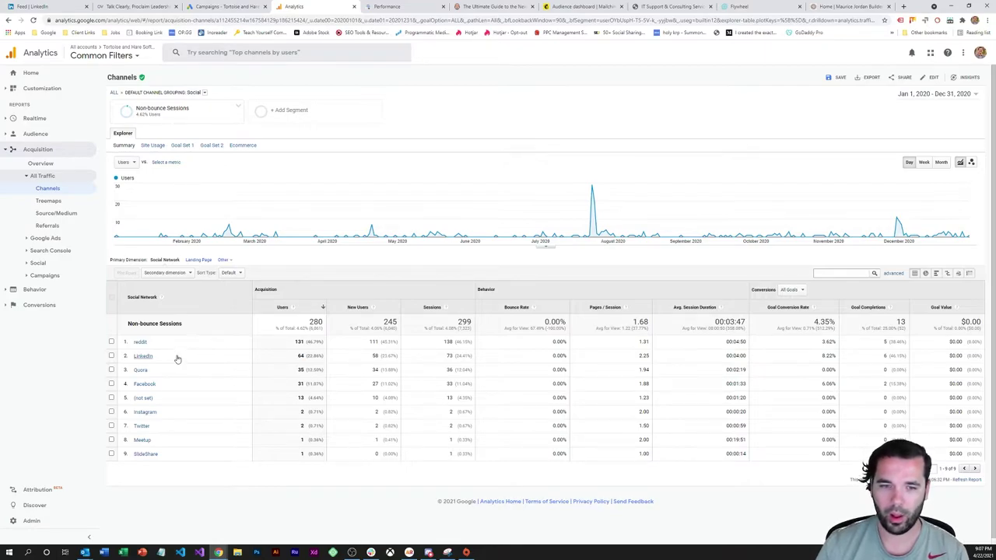
# Open the Social Overview report under Acquisition, review the Social Value figures and list the shared URLs.
pyautogui.click(39, 263)
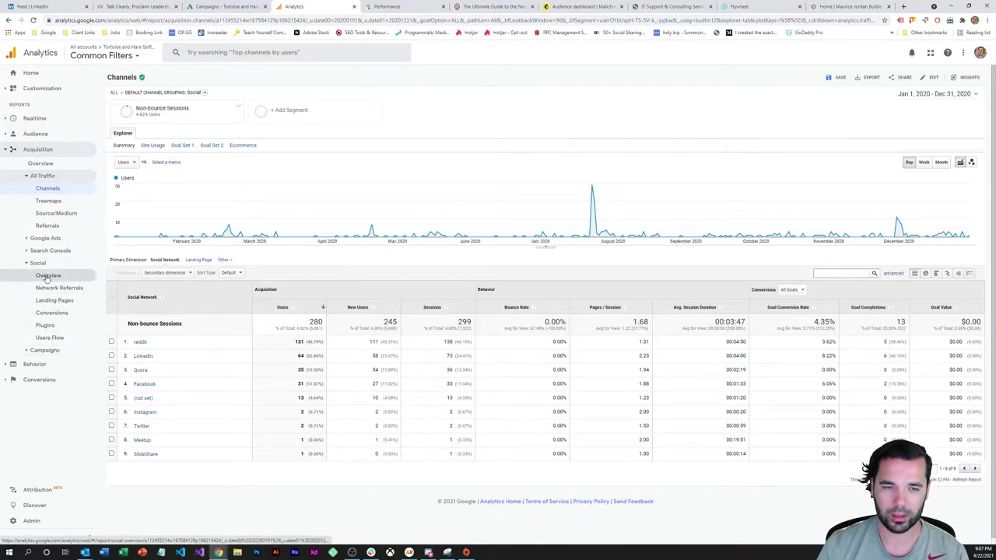
pyautogui.click(48, 276)
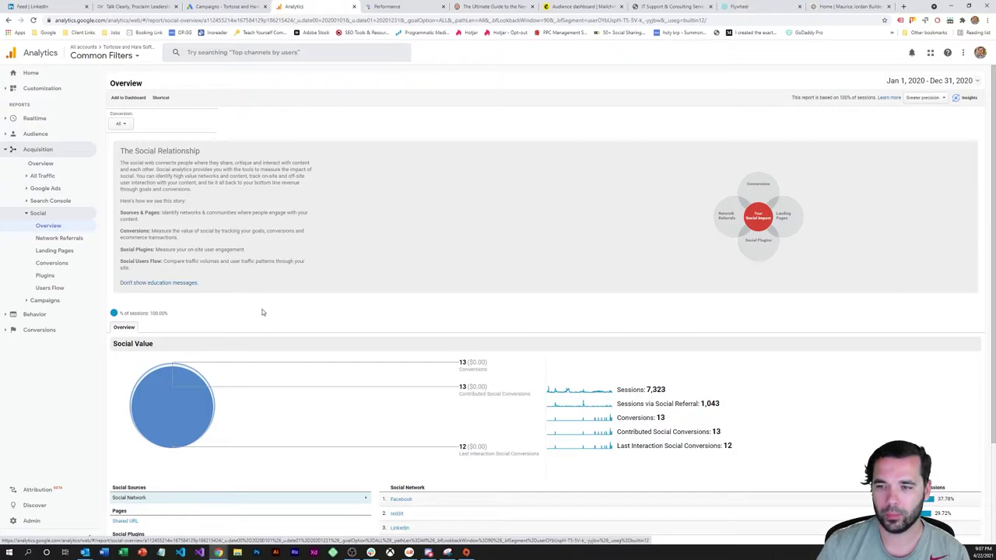
pyautogui.scroll(-1, 567, 272)
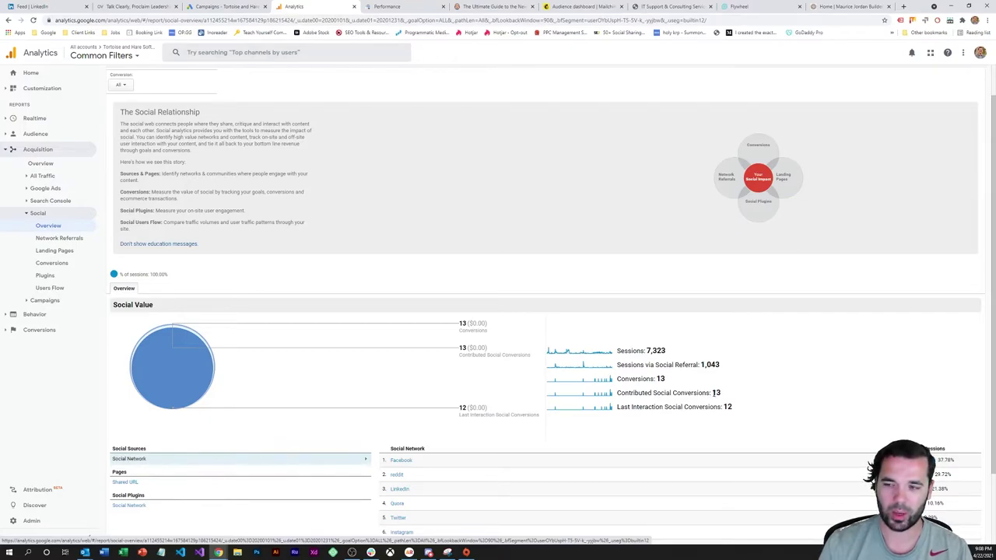
pyautogui.moveTo(714, 393); pyautogui.dragTo(730, 397)
pyautogui.click(730, 397)
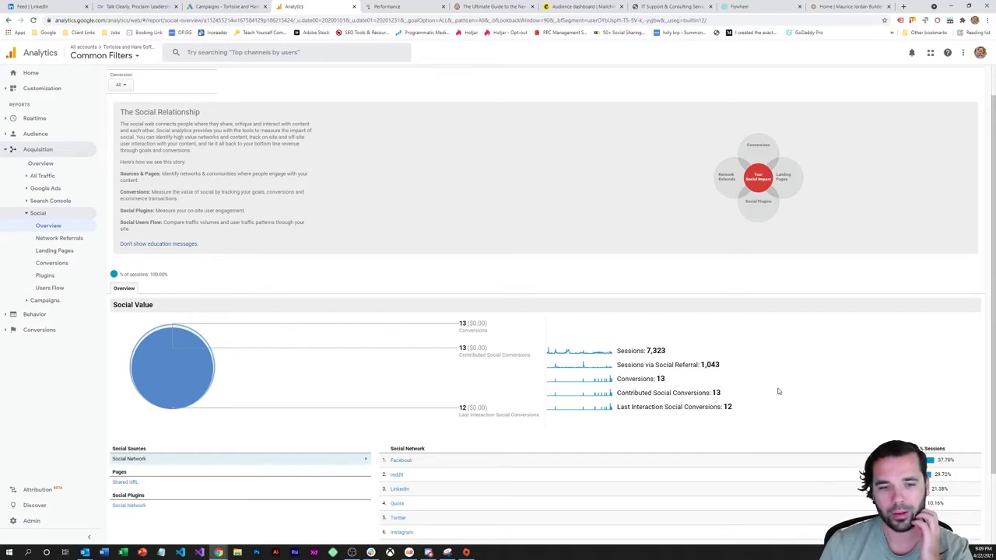
pyautogui.scroll(-1, 772, 392)
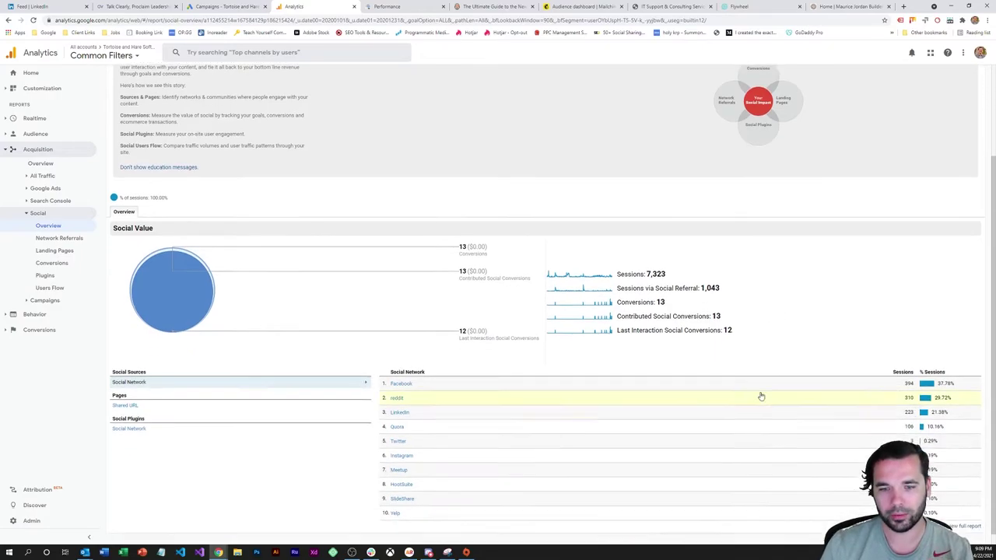
pyautogui.click(131, 405)
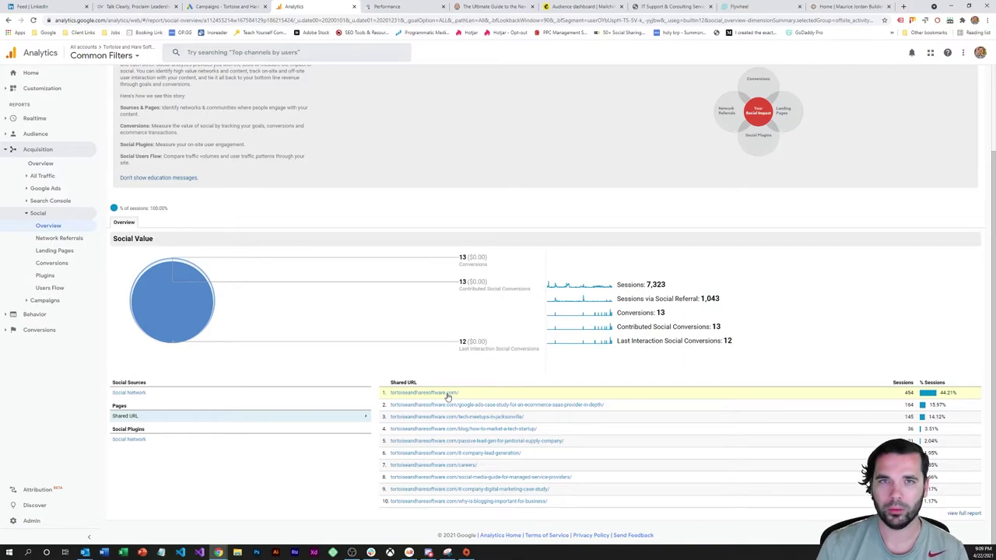
# Switch to LinkedIn and view the Tortoise and Hare Software company page as a member.
pyautogui.click(49, 7)
pyautogui.scroll(-5, 312, 190)
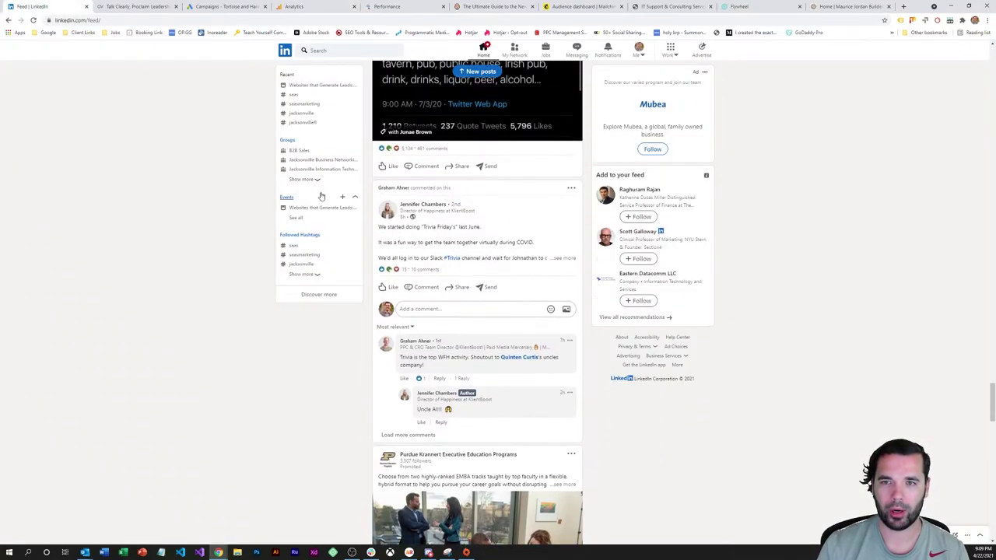
pyautogui.scroll(-10, 334, 198)
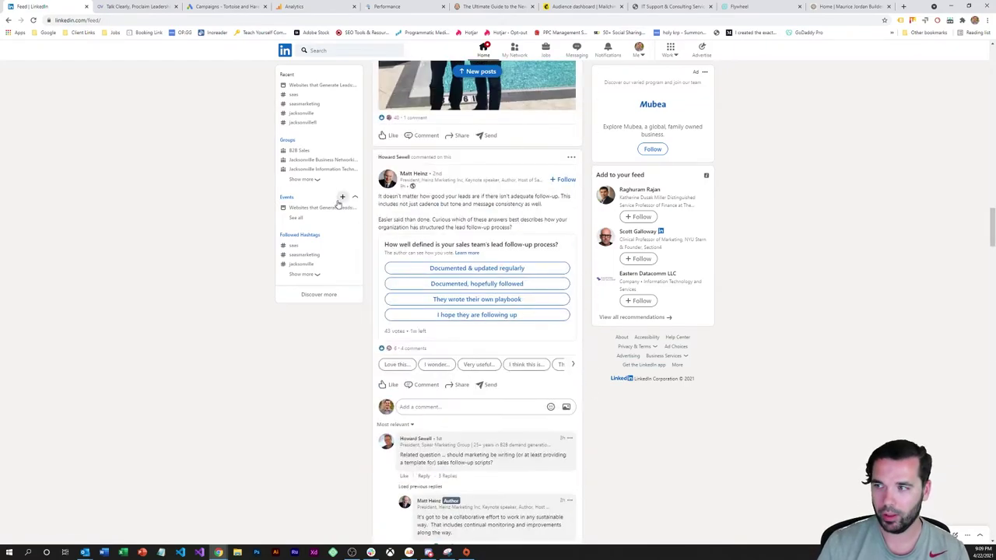
pyautogui.scroll(15, 339, 204)
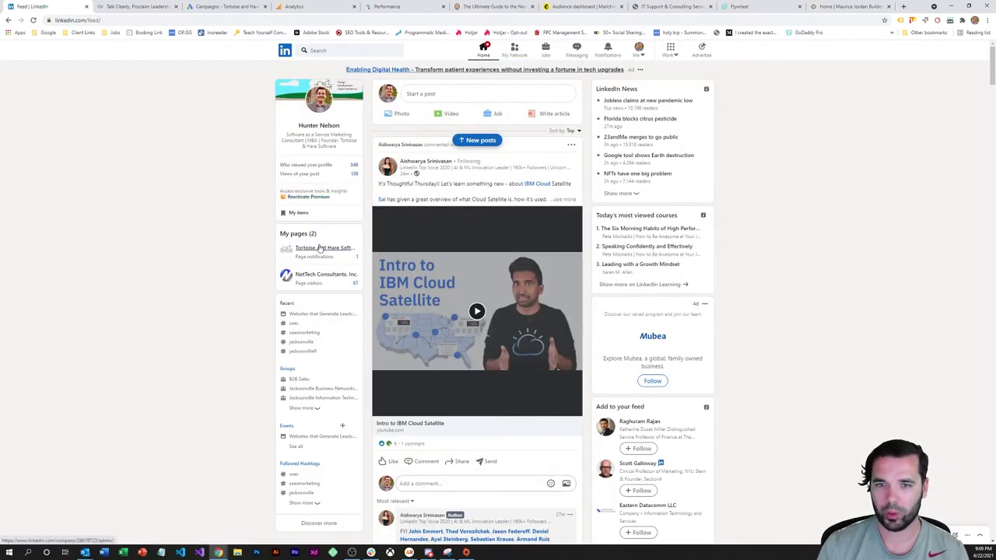
pyautogui.click(319, 247)
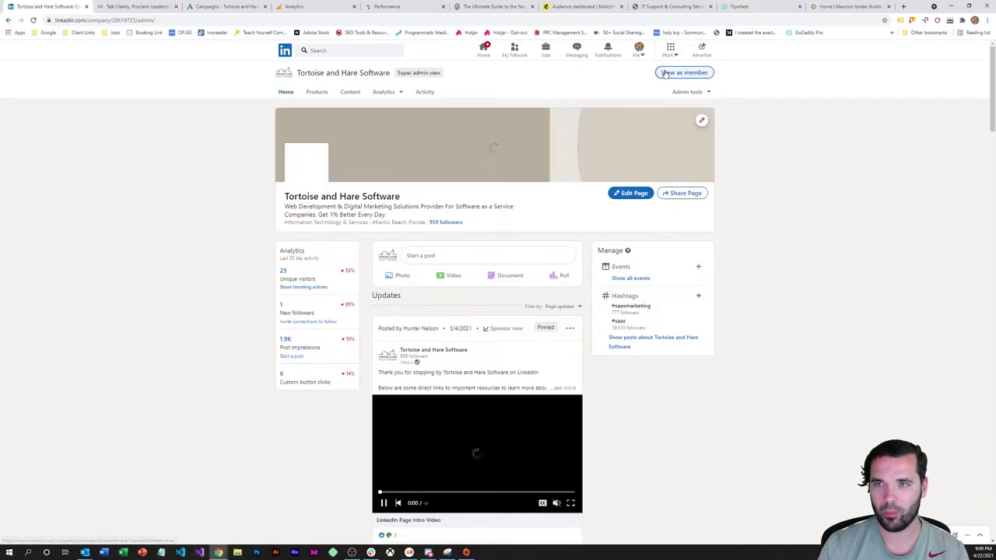
pyautogui.click(666, 73)
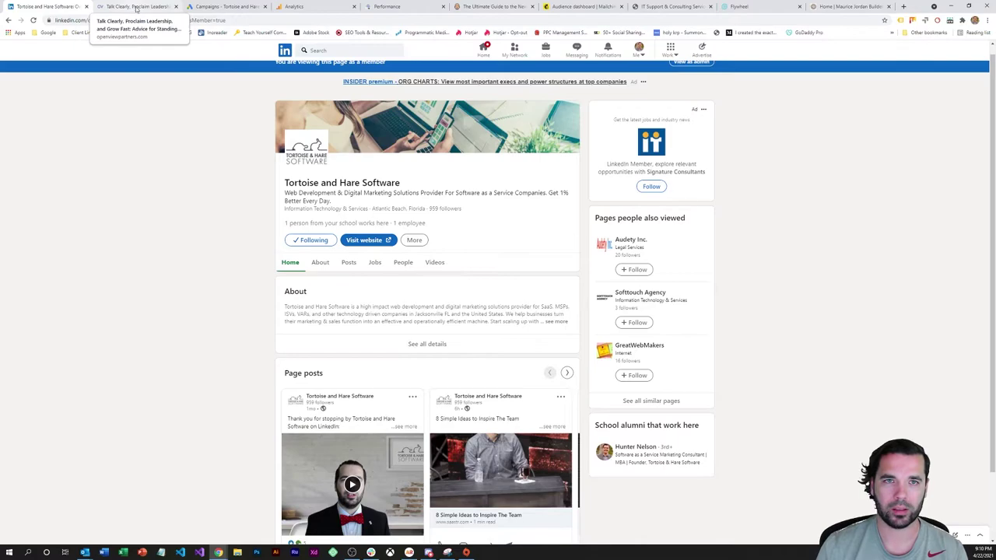
# Return to Google Analytics and open the Top Conversion Paths report of the Multi-Channel Funnels.
pyautogui.click(296, 7)
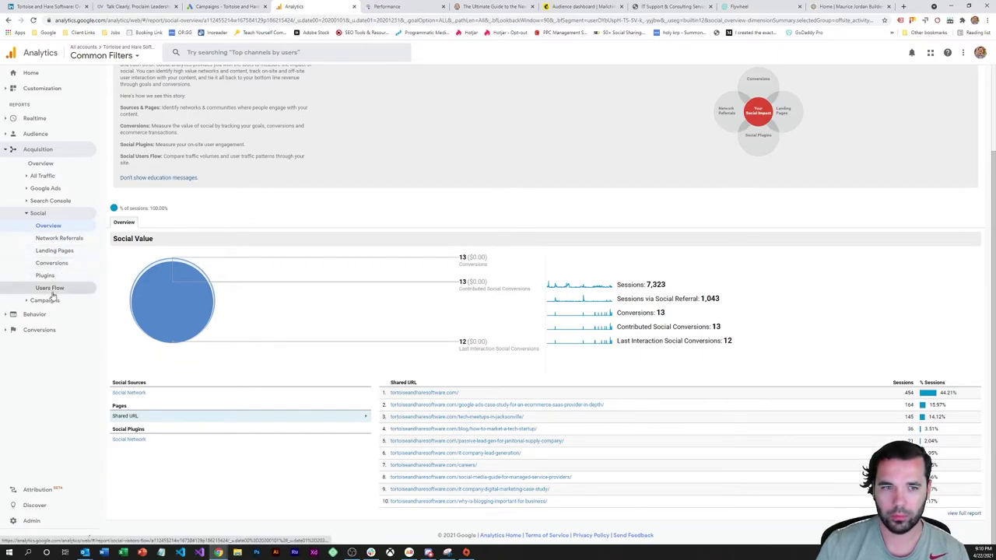
pyautogui.click(32, 330)
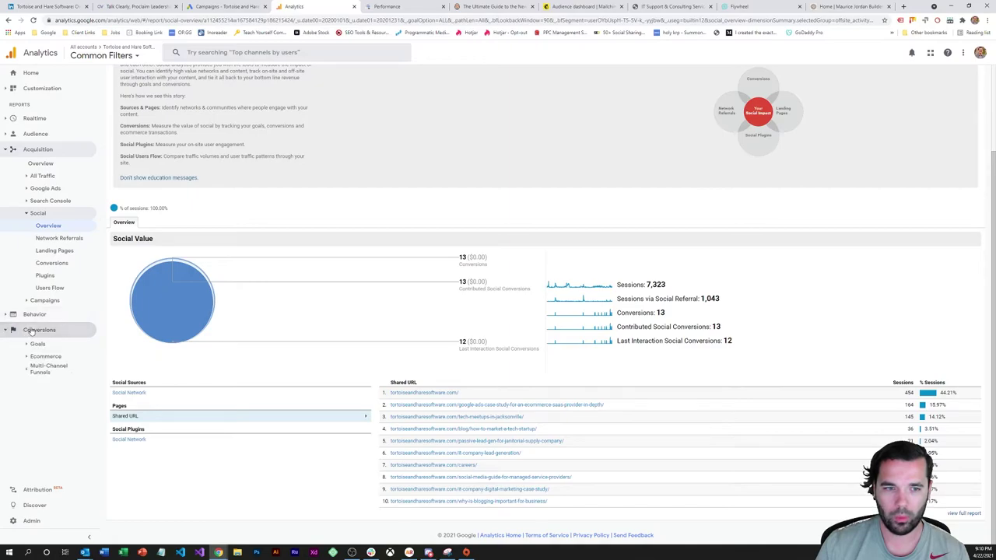
pyautogui.click(46, 371)
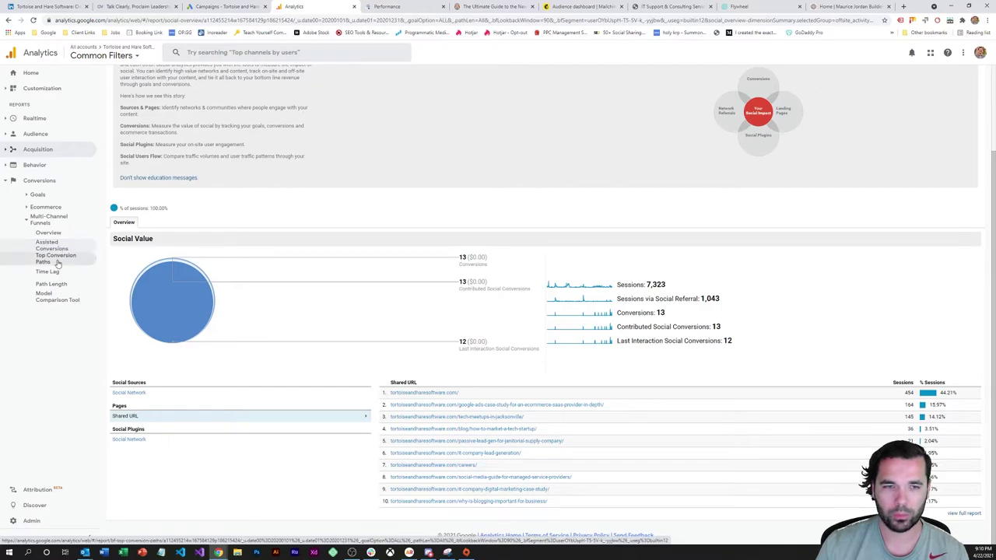
pyautogui.click(58, 261)
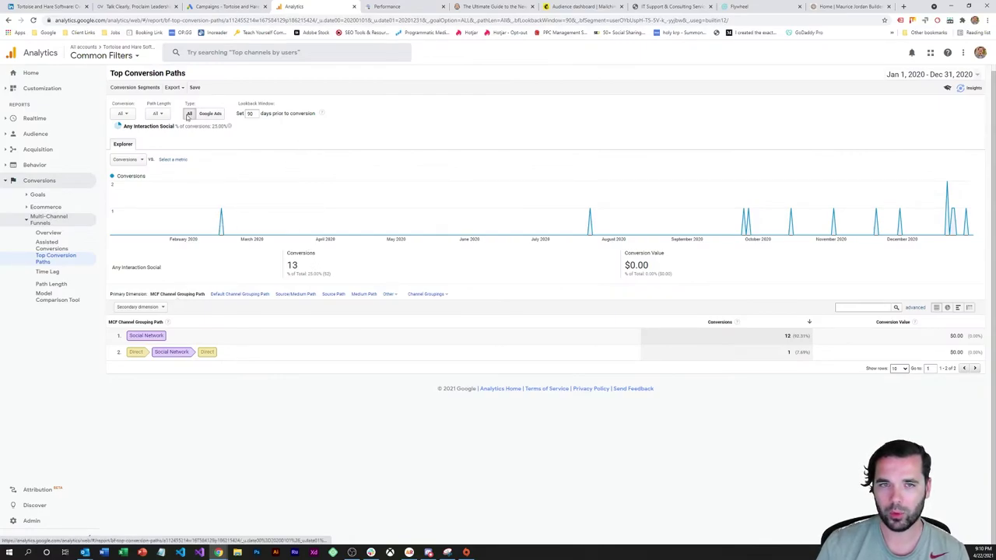
# Remove the Any Interaction Social conversion segment from the Top Conversion Paths report.
pyautogui.click(122, 114)
pyautogui.click(126, 200)
pyautogui.click(140, 91)
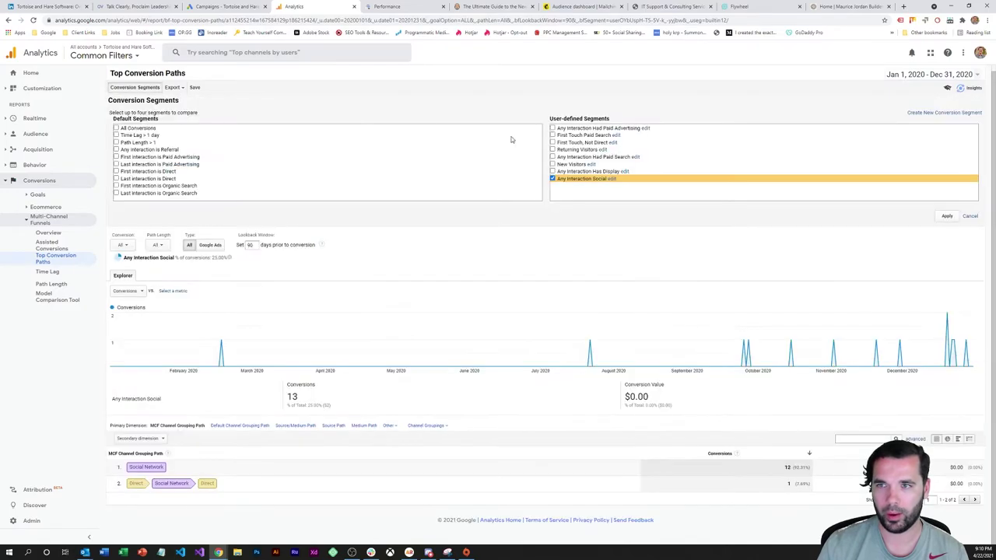
pyautogui.click(566, 179)
pyautogui.click(946, 216)
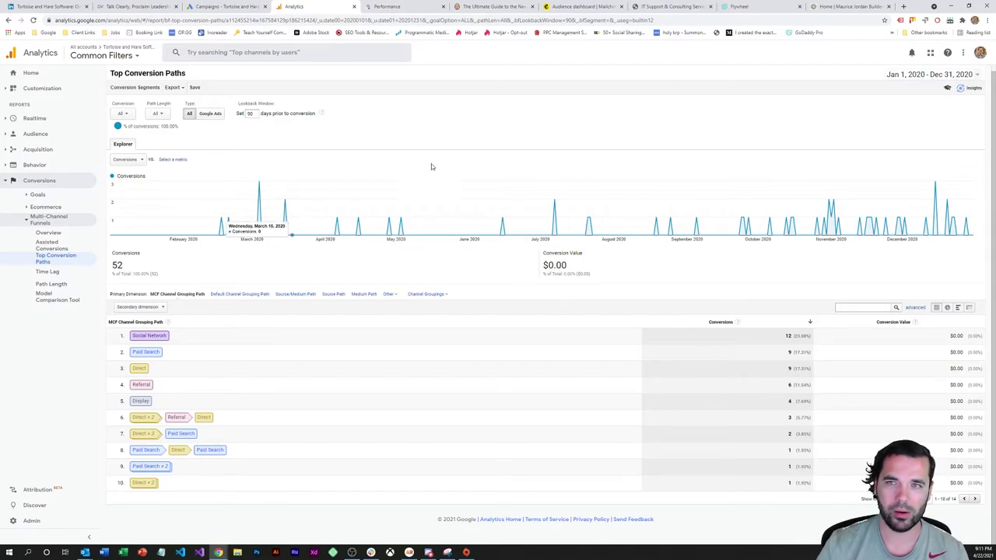
# Apply the user-defined conversion segment Any Interaction Social to the Top Conversion Paths report.
pyautogui.click(145, 90)
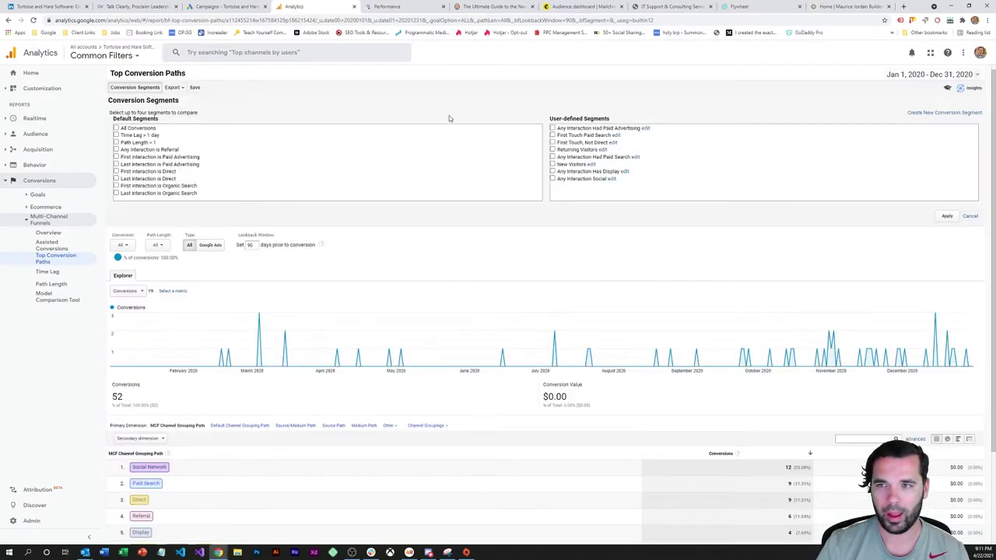
pyautogui.click(569, 180)
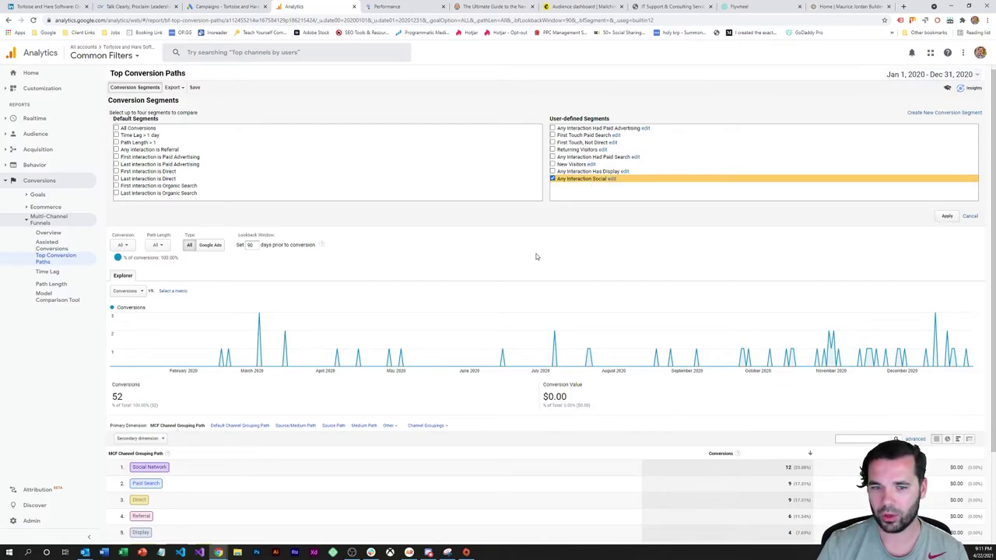
pyautogui.scroll(-3, 508, 258)
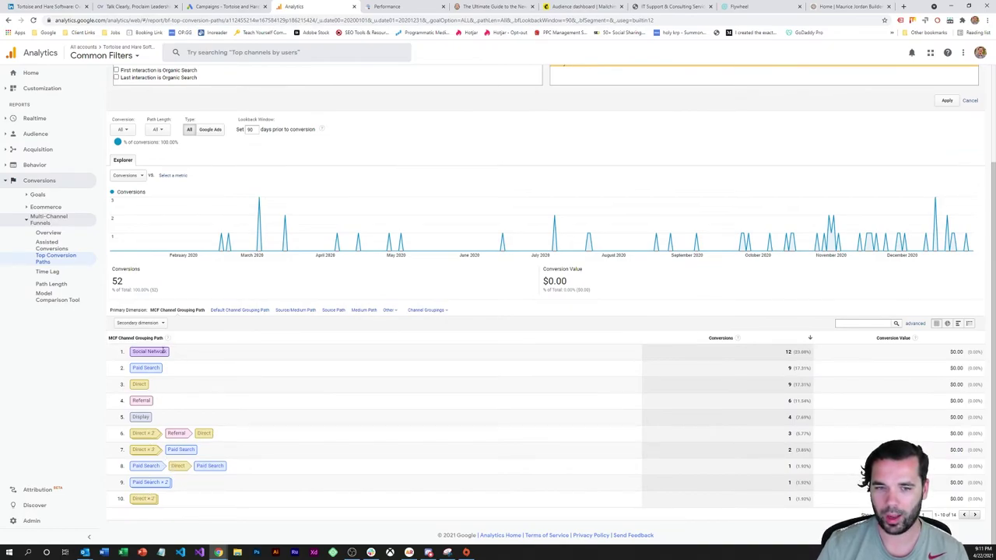
pyautogui.scroll(3, 383, 294)
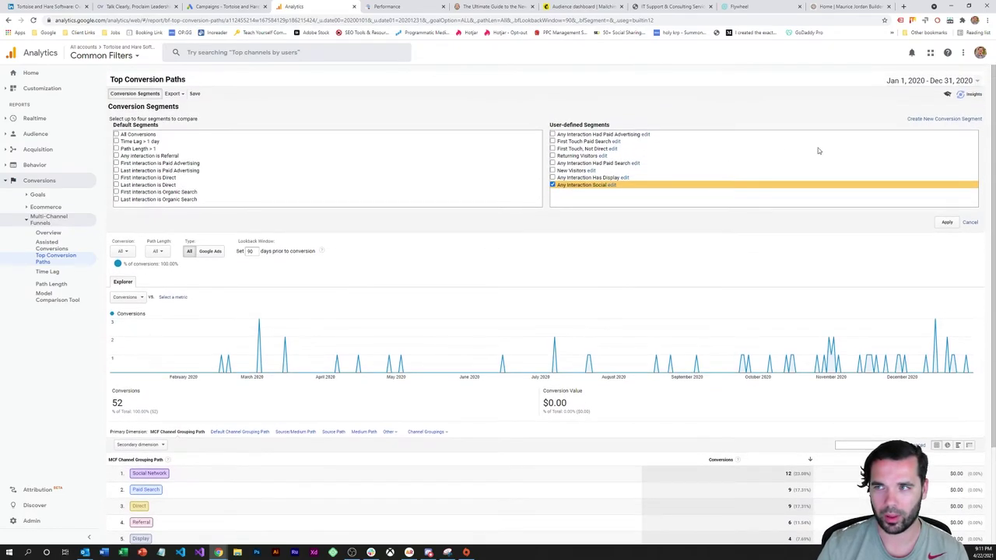
pyautogui.click(948, 222)
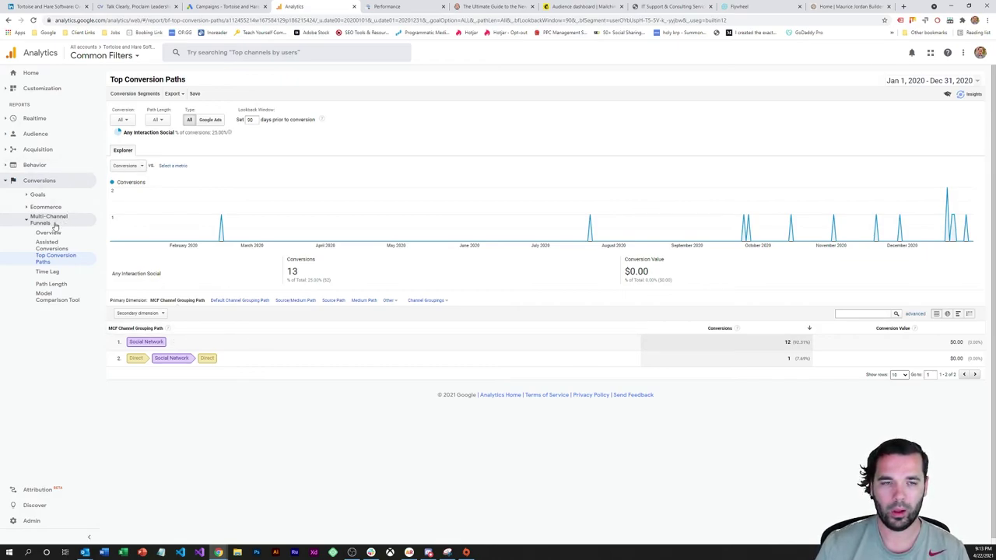
# Expand the Google Ads reports within the Acquisition section.
pyautogui.click(39, 151)
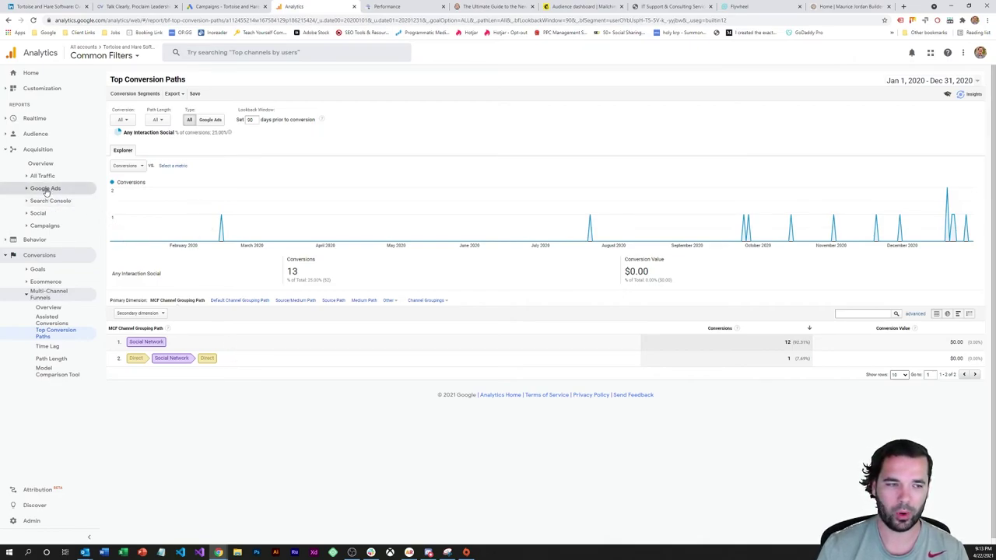
pyautogui.click(45, 189)
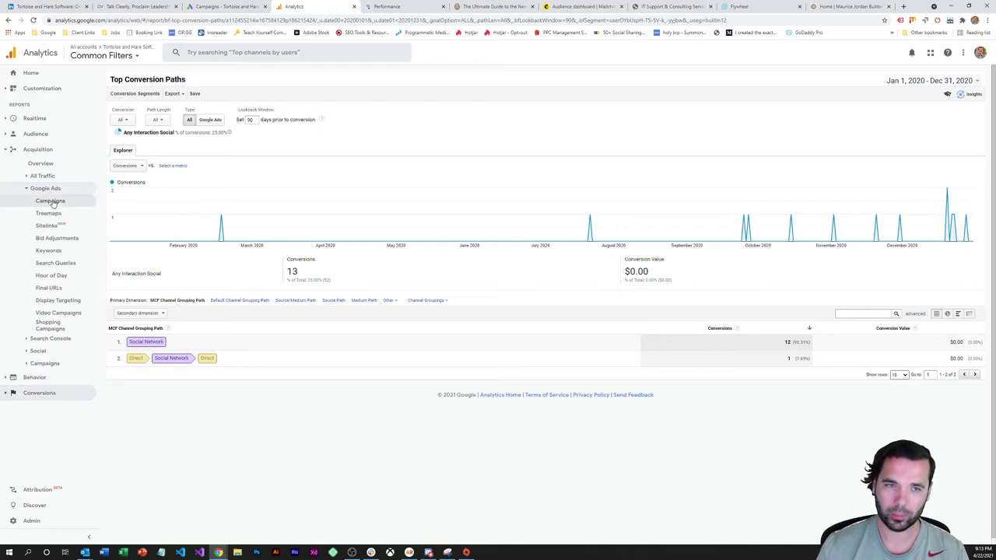